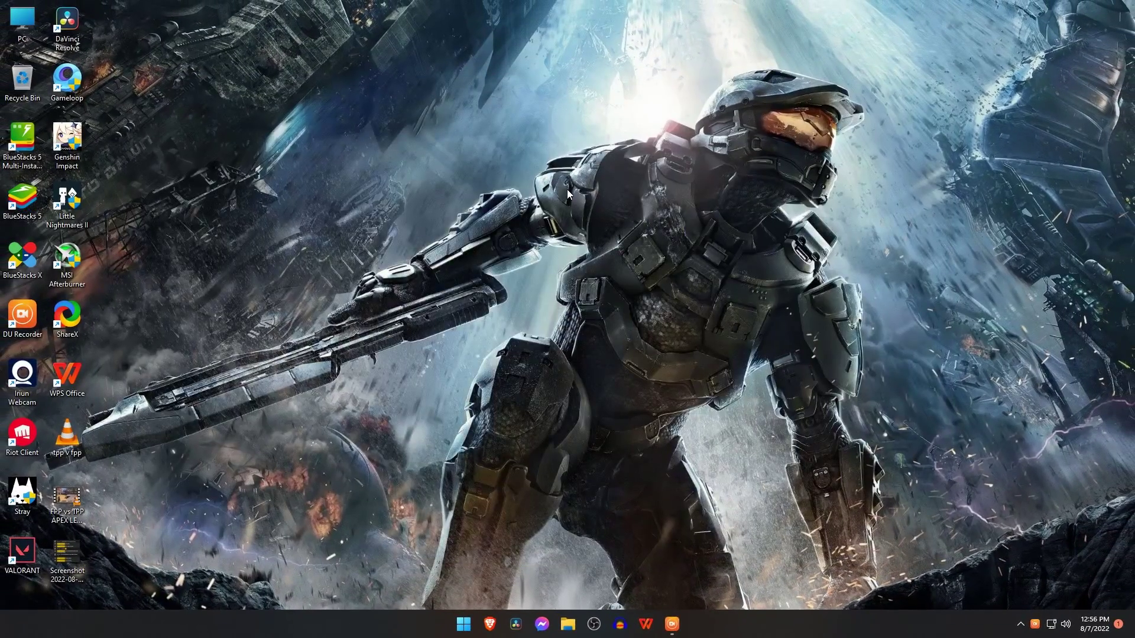
- Refresh the desktop from its right-click menu
{"action": "right_click", "coordinate": [566, 188]}
{"action": "left_click", "coordinate": [595, 236]}
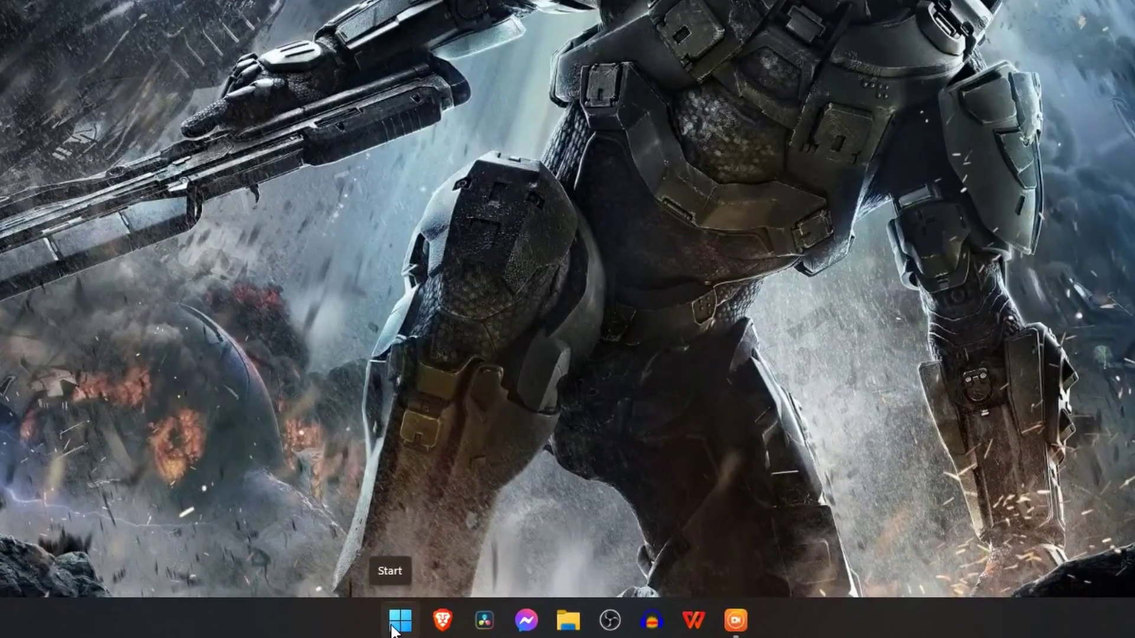
- Search Start for 'turn windows features on or off' and launch the Windows Features dialog
{"action": "left_click", "coordinate": [399, 621]}
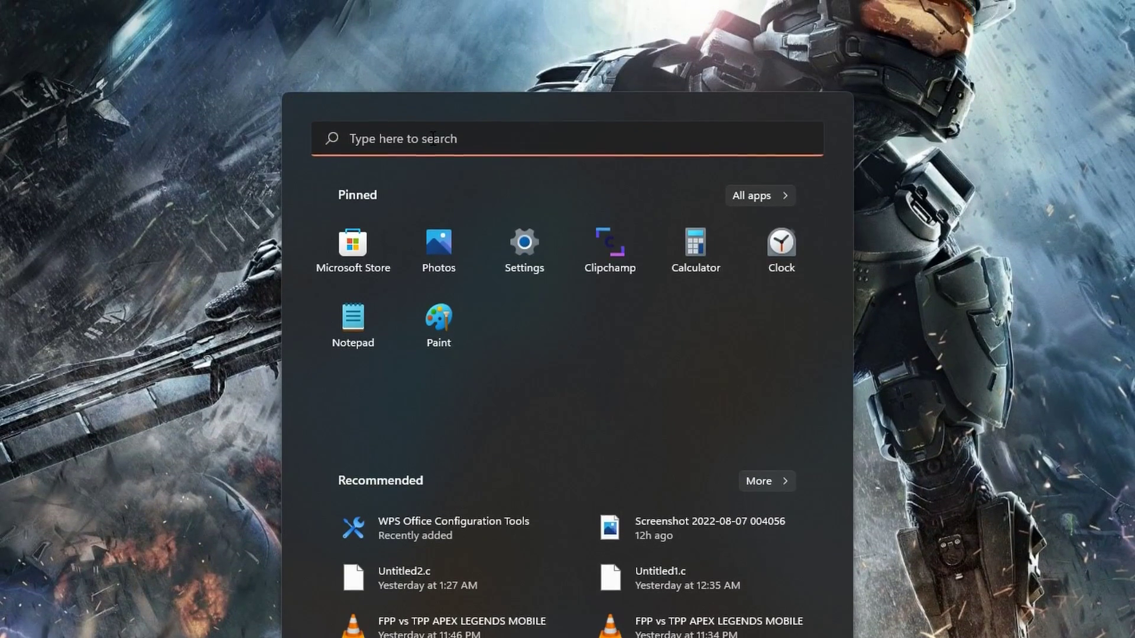
{"action": "left_click", "coordinate": [433, 116]}
{"action": "type", "text": "t"}
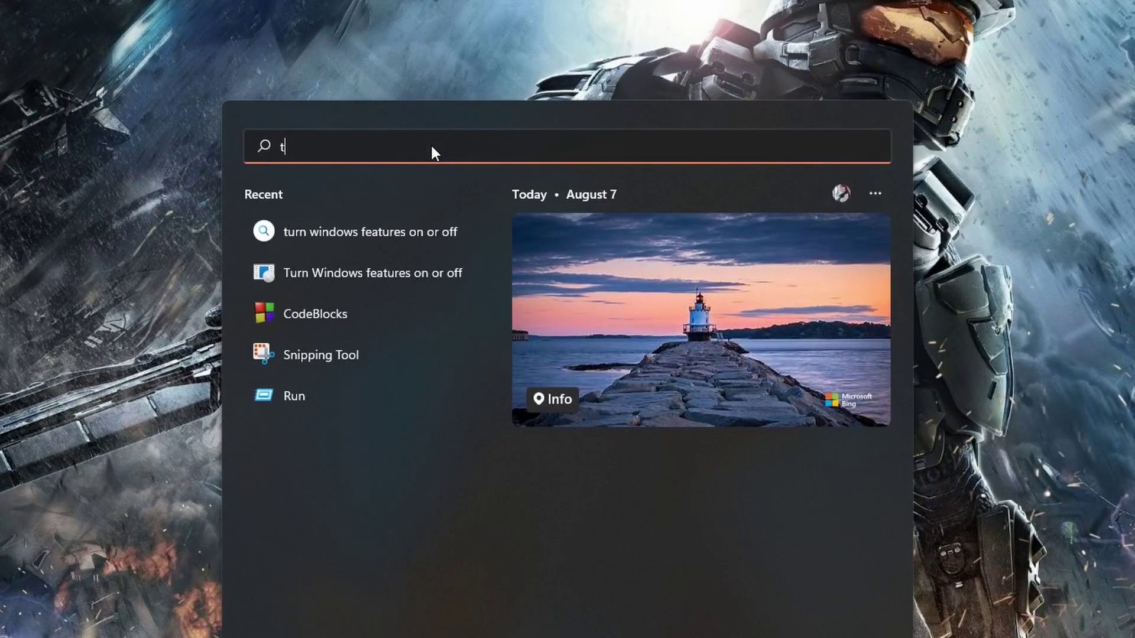
{"action": "type", "text": "urn win"}
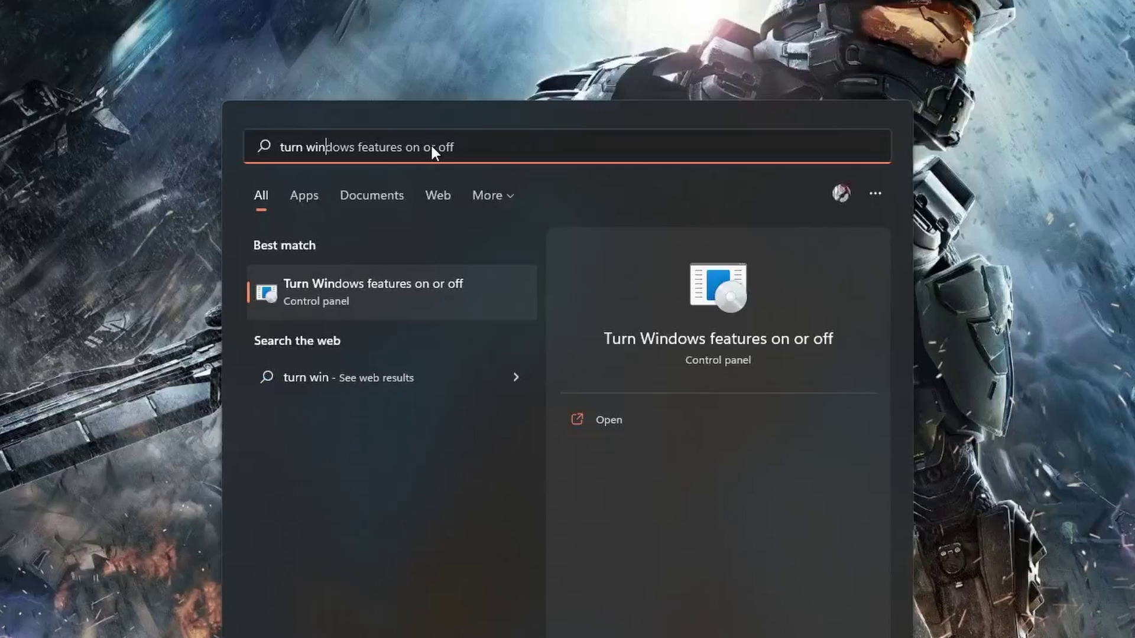
{"action": "type", "text": "dows f"}
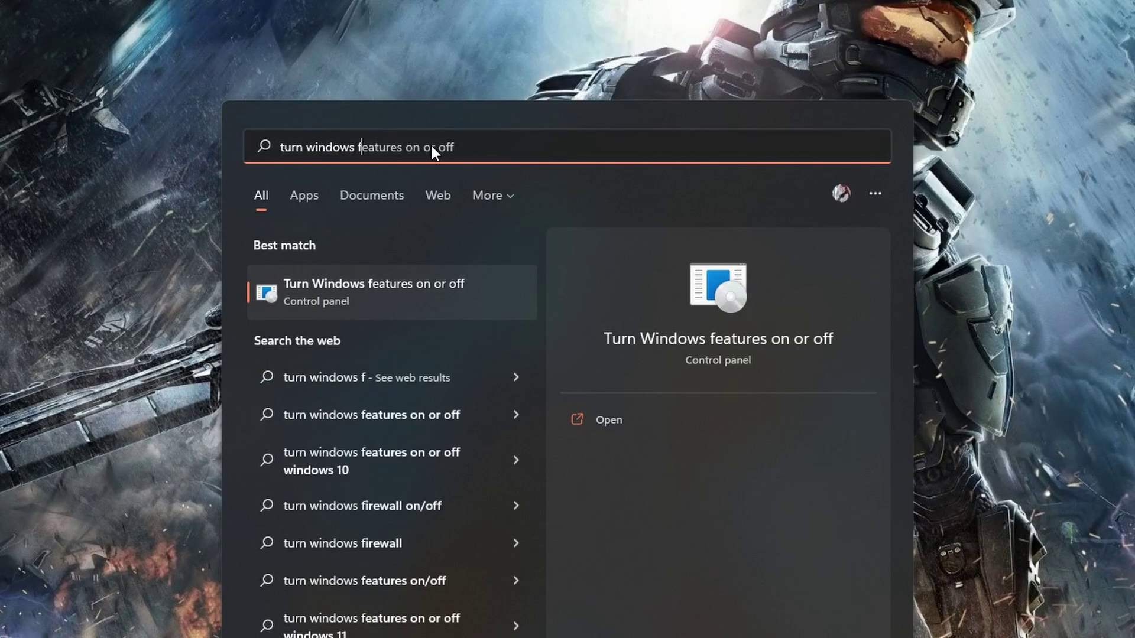
{"action": "type", "text": "eatures"}
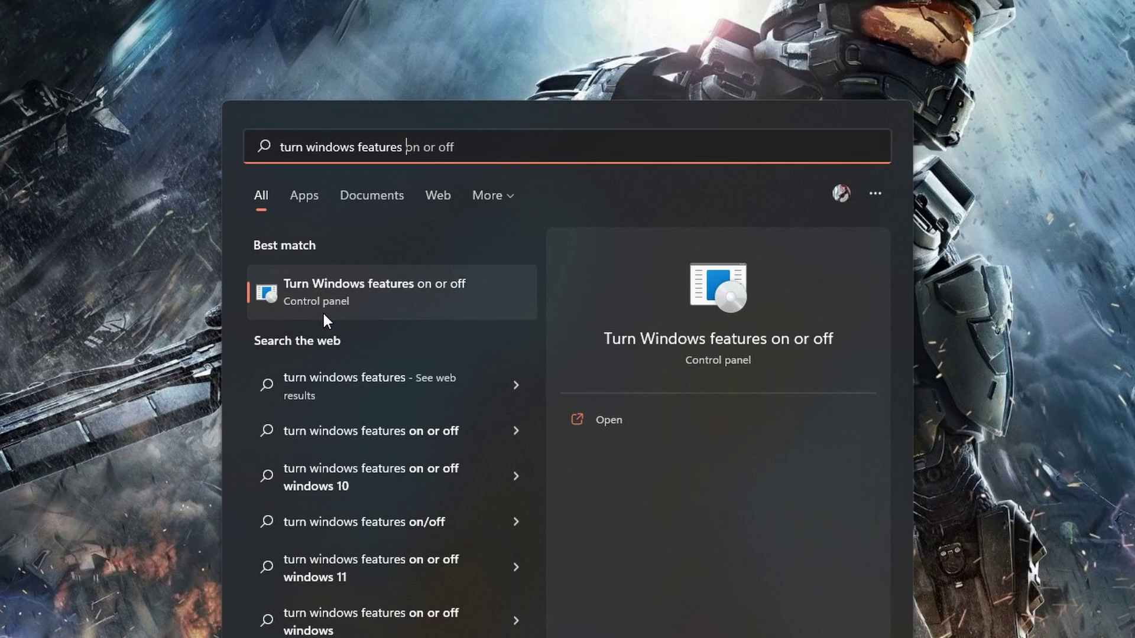
{"action": "left_click", "coordinate": [446, 287]}
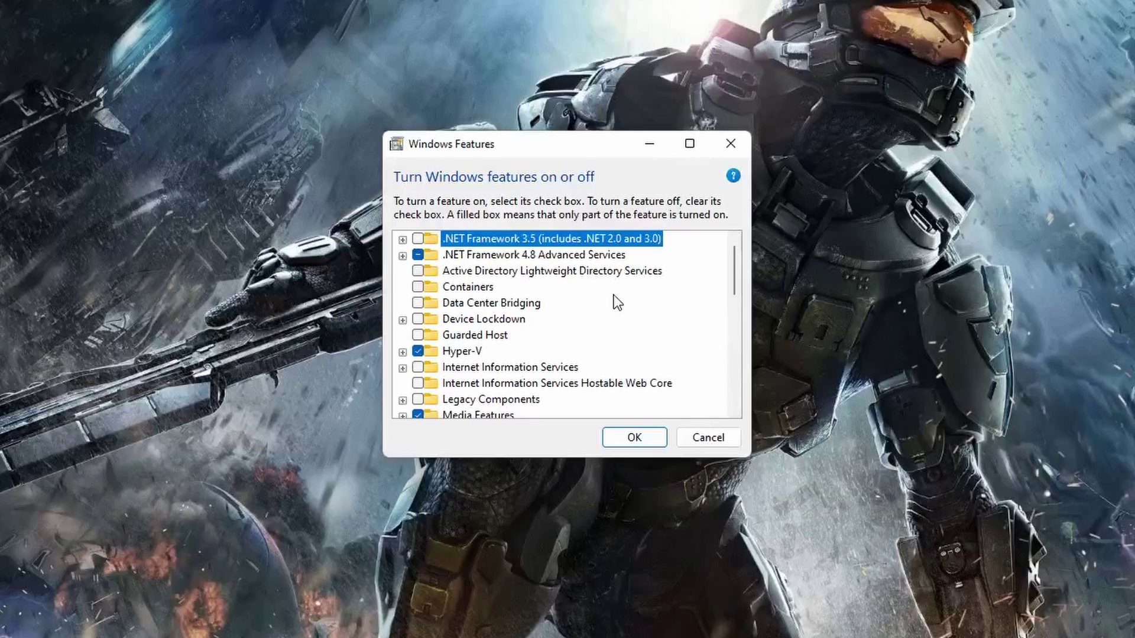
{"action": "left_click_drag", "start_coordinate": [740, 261], "coordinate": [738, 268]}
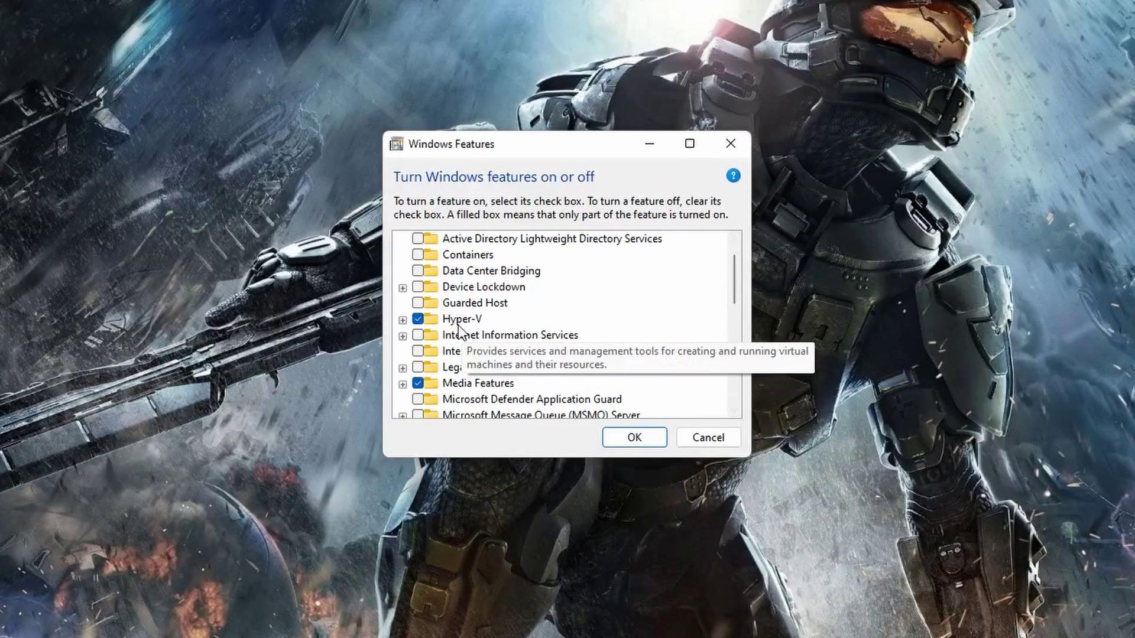
- Uncheck Hyper-V, Windows Hypervisor Platform and Virtual Machine Platform and confirm with OK
{"action": "left_click", "coordinate": [419, 319]}
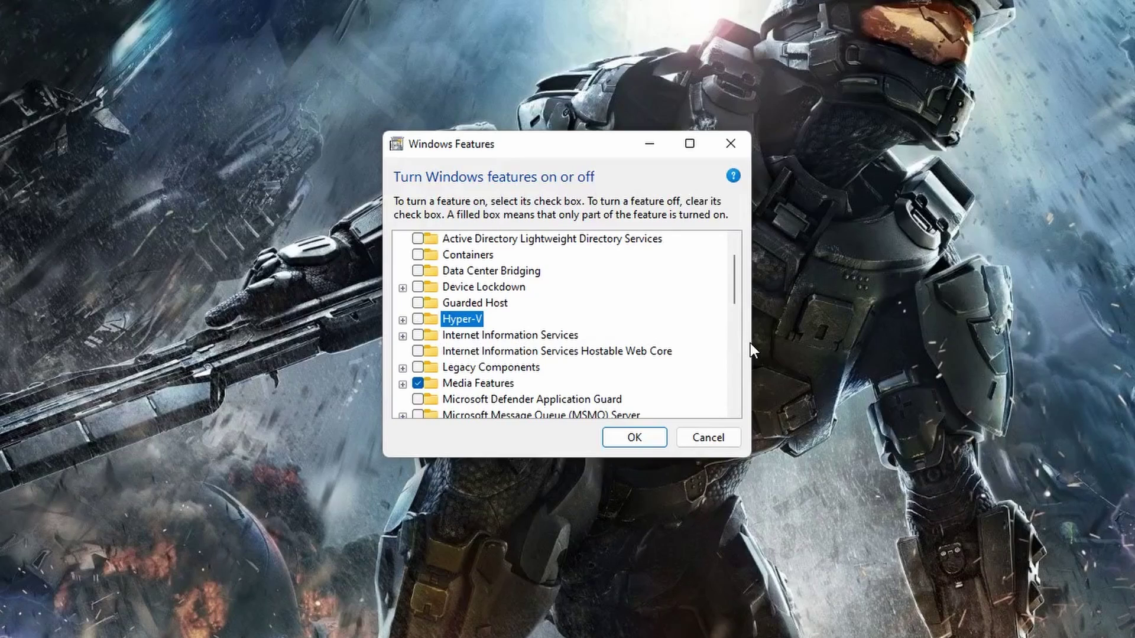
{"action": "mouse_move", "coordinate": [734, 279]}
{"action": "left_click_drag", "start_coordinate": [739, 283], "coordinate": [751, 360]}
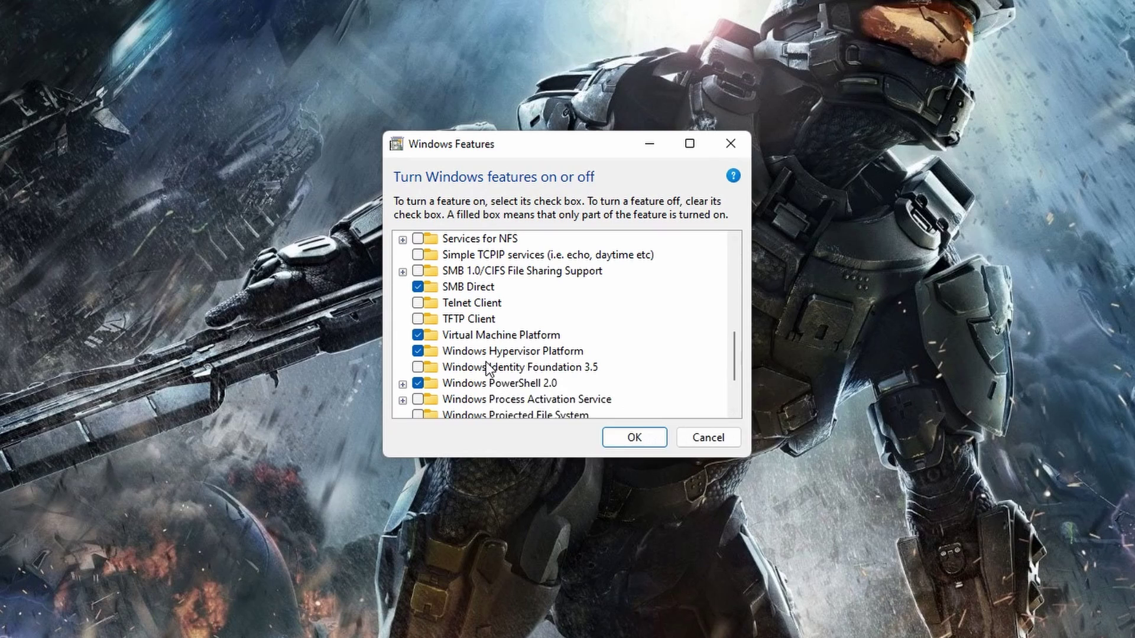
{"action": "left_click", "coordinate": [419, 351]}
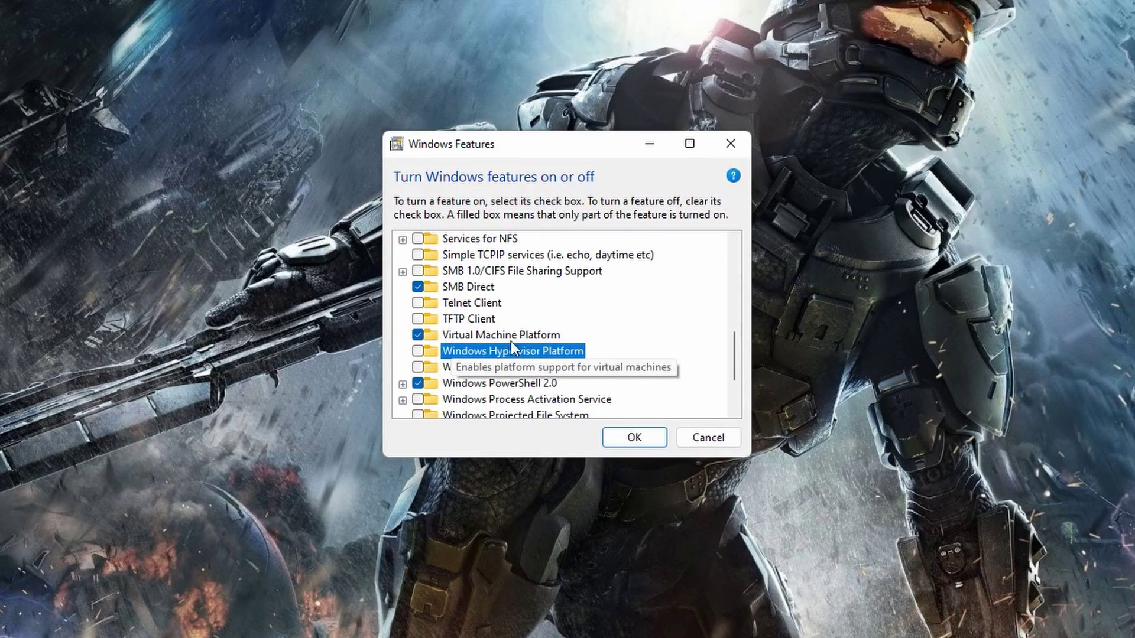
{"action": "left_click", "coordinate": [418, 335]}
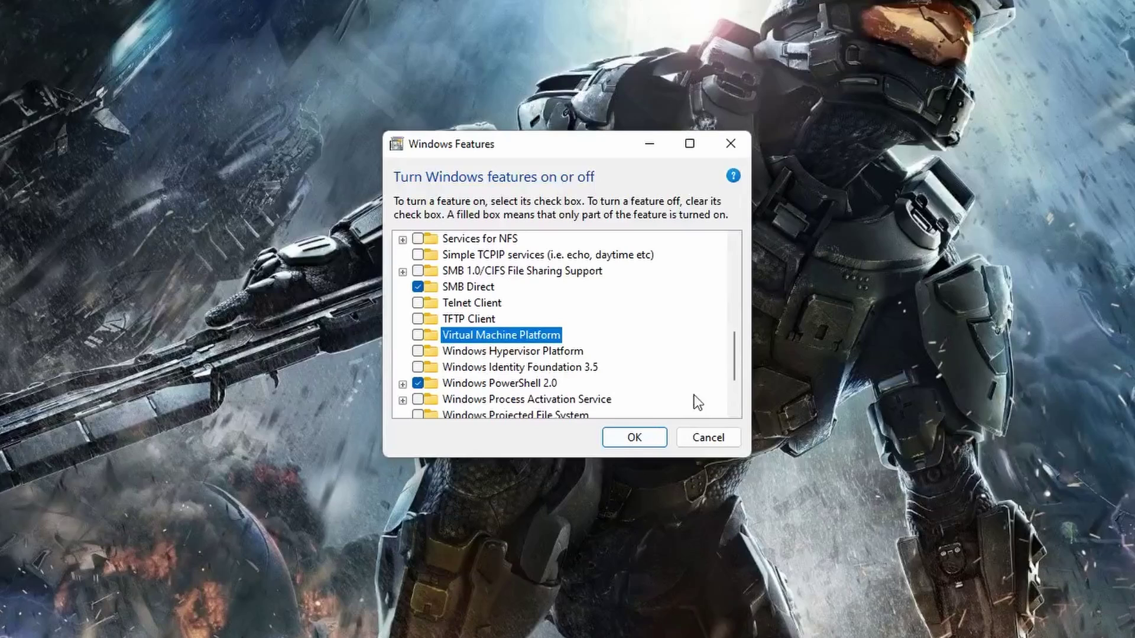
{"action": "left_click_drag", "start_coordinate": [735, 346], "coordinate": [745, 351]}
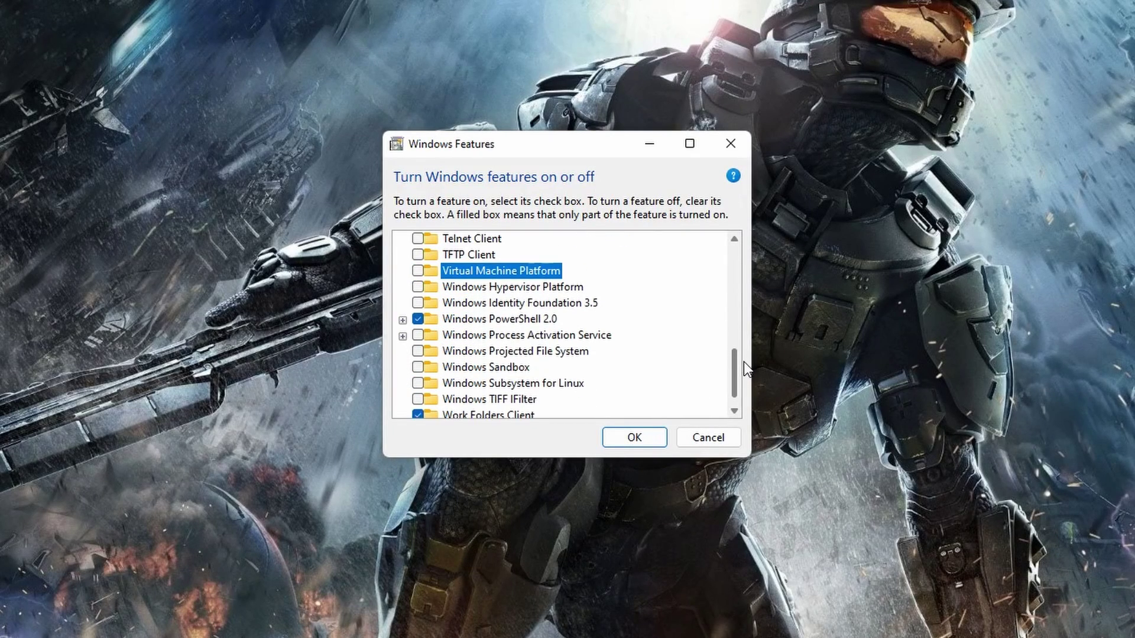
{"action": "left_click", "coordinate": [627, 443]}
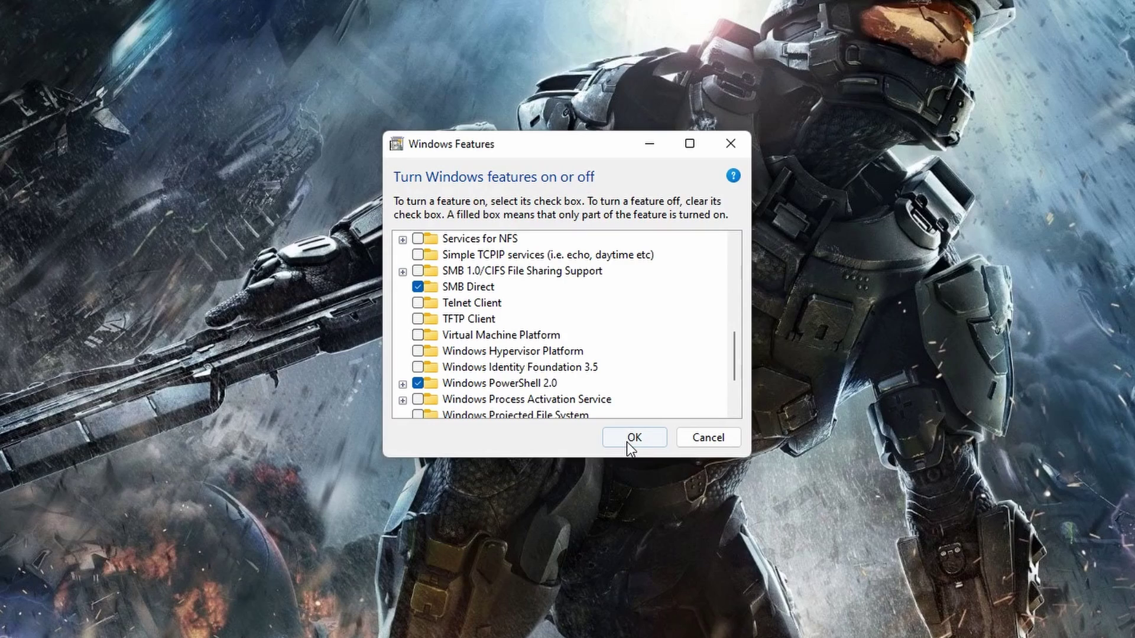
- Apply the feature changes and restart the PC now to finish installing them
{"action": "left_click", "coordinate": [627, 441]}
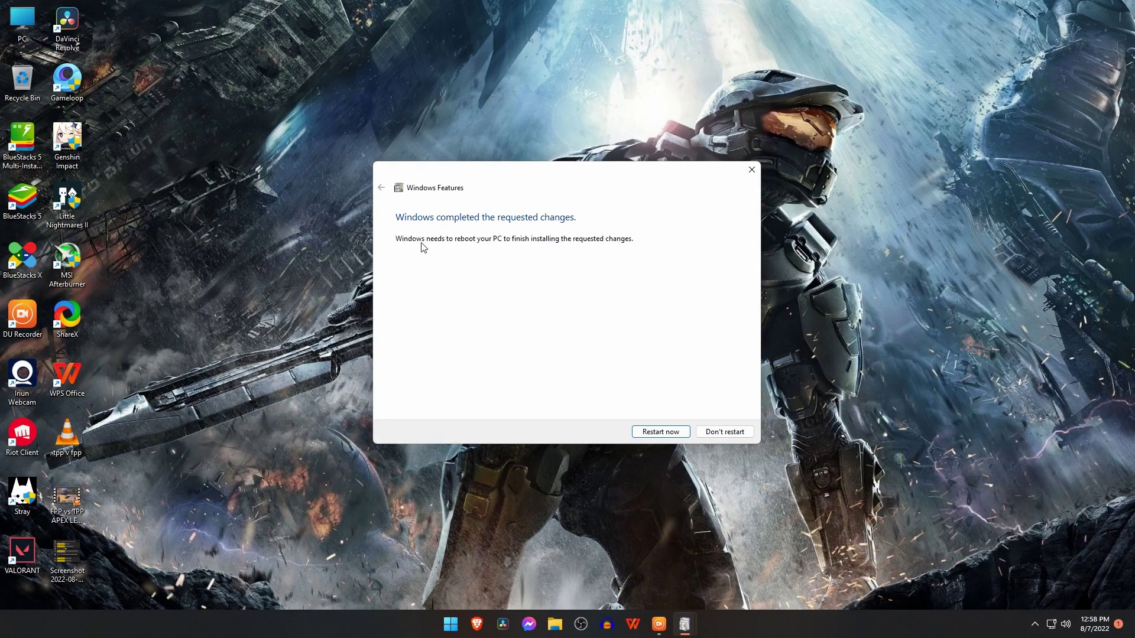
{"action": "left_click", "coordinate": [661, 432]}
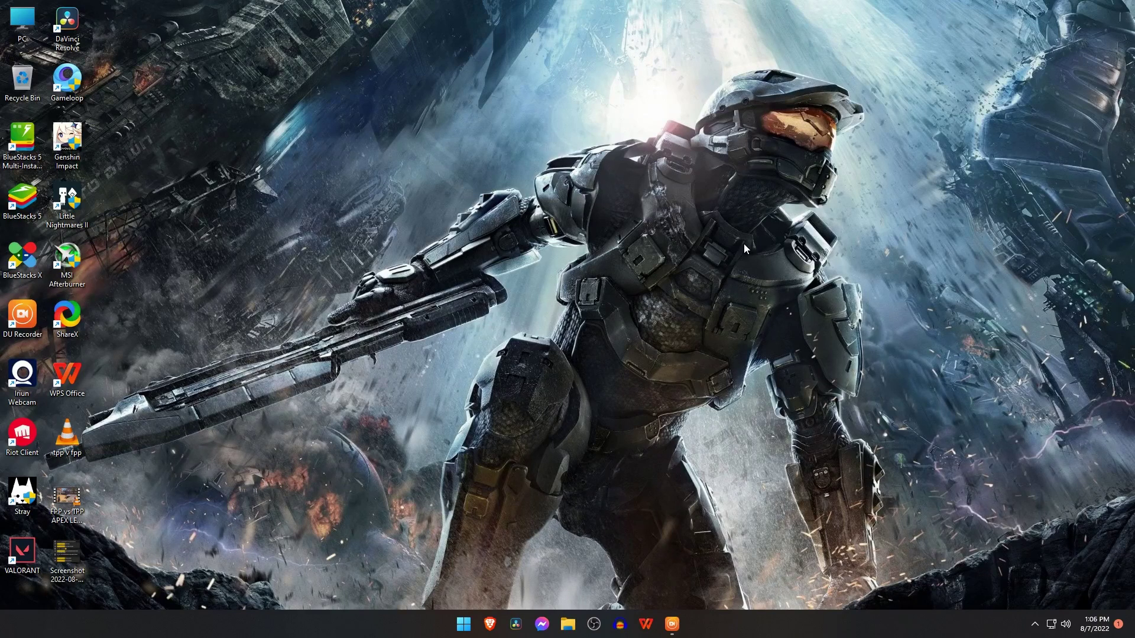
- Reach Windows Security via Taskbar settings by searching 'windows security' in Settings
{"action": "right_click", "coordinate": [782, 622]}
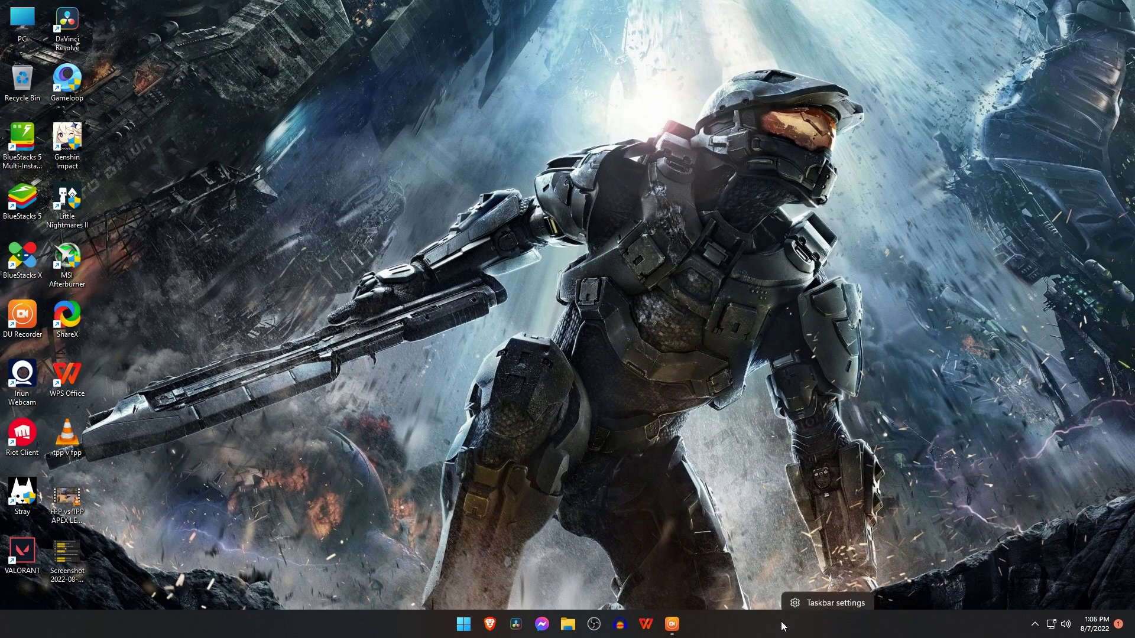
{"action": "left_click", "coordinate": [826, 601]}
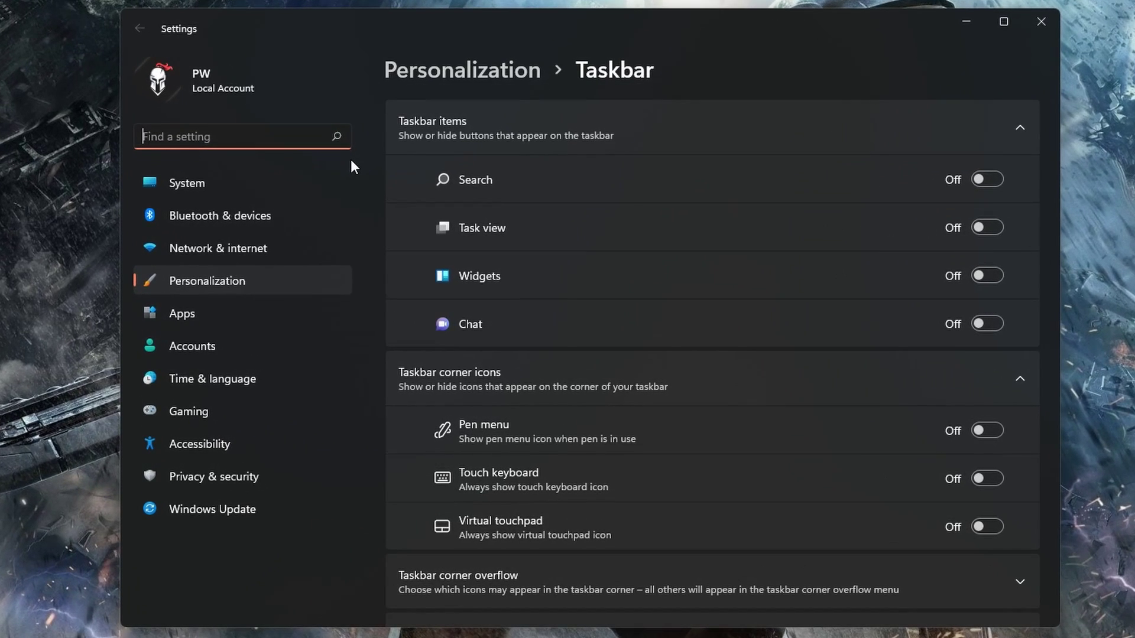
{"action": "type", "text": "windows se"}
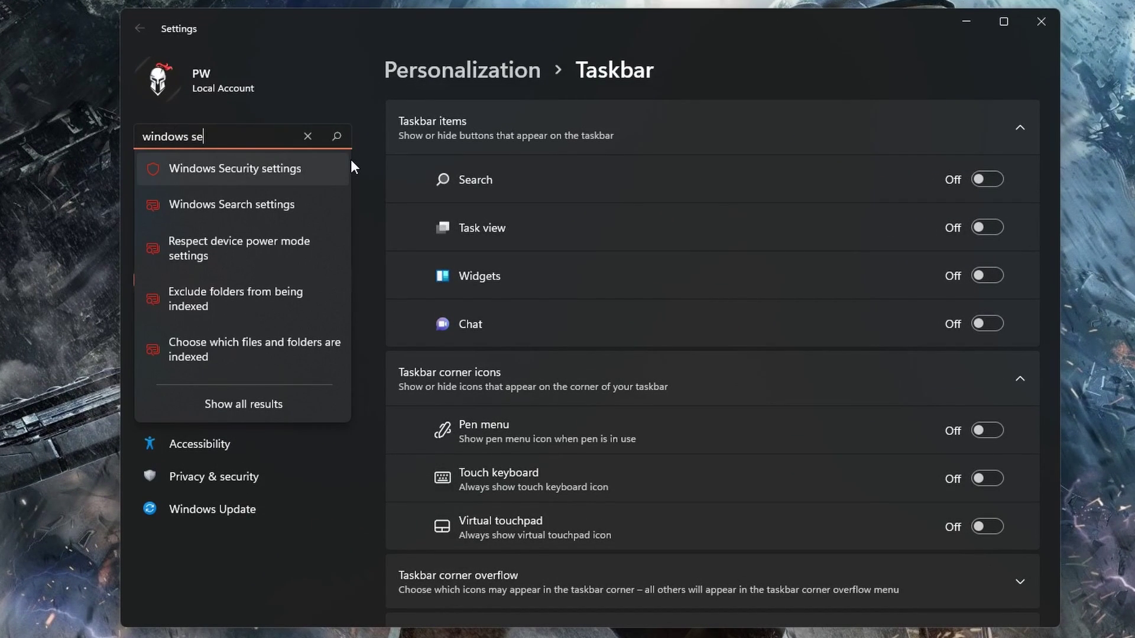
{"action": "type", "text": "curity"}
{"action": "key", "text": "Down"}
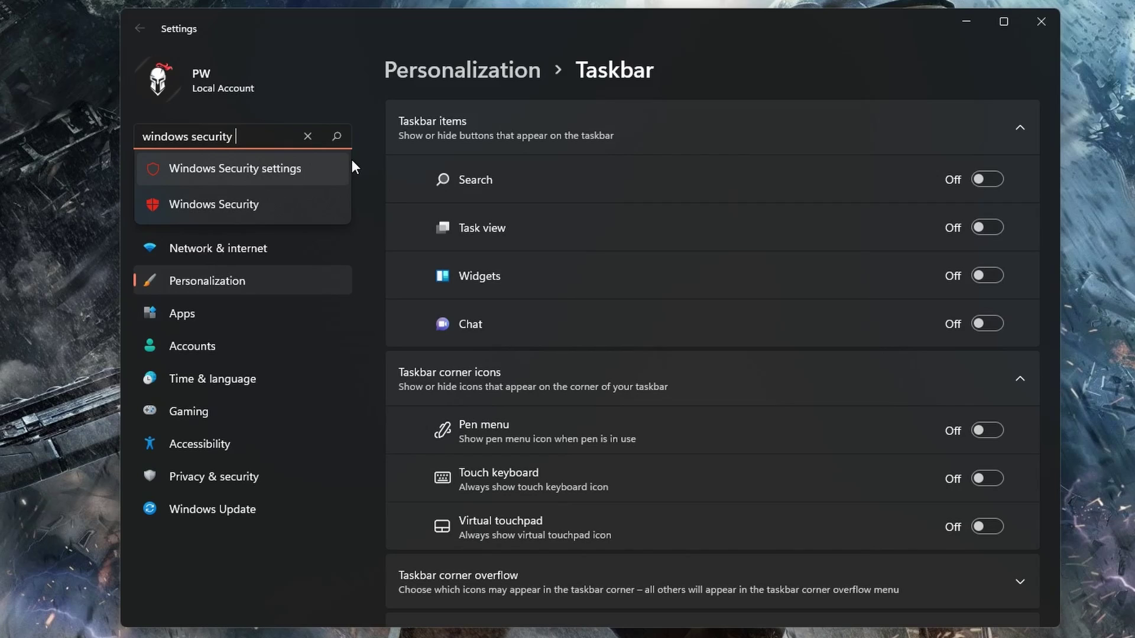
{"action": "left_click", "coordinate": [312, 167]}
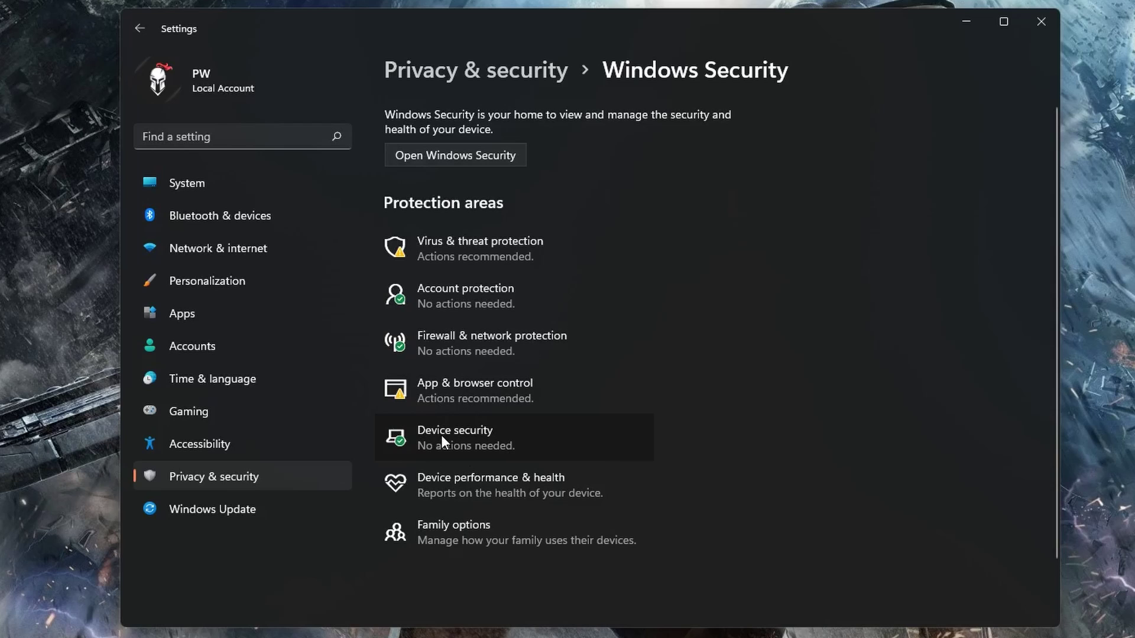
- View Core isolation under Device security, confirm Memory integrity is off, and close Windows Security
{"action": "left_click", "coordinate": [541, 433]}
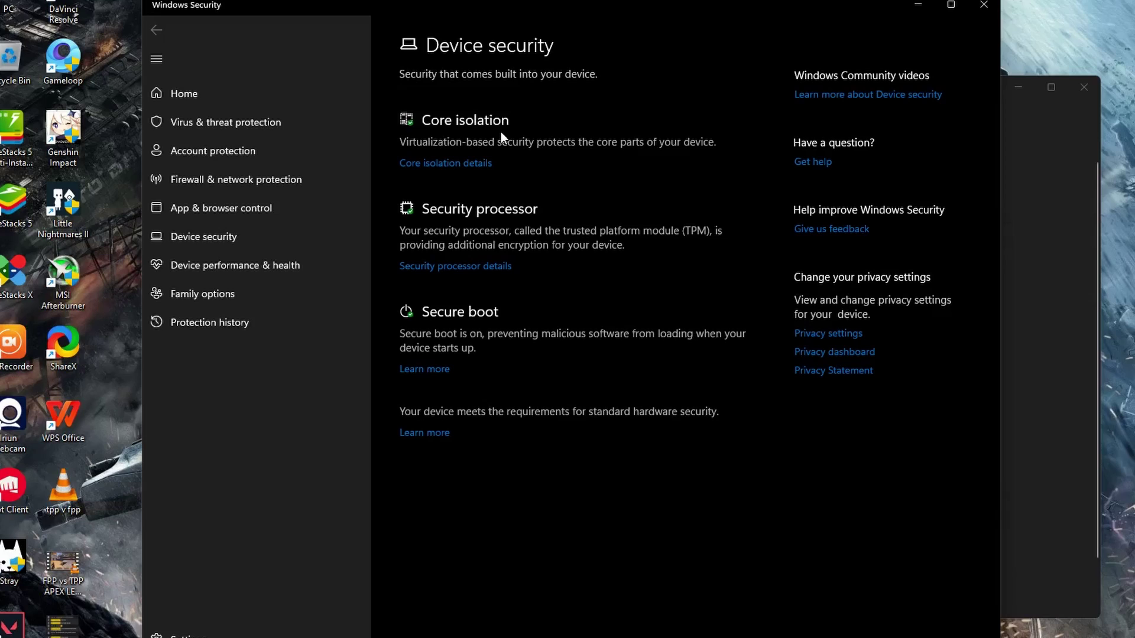
{"action": "left_click", "coordinate": [474, 163]}
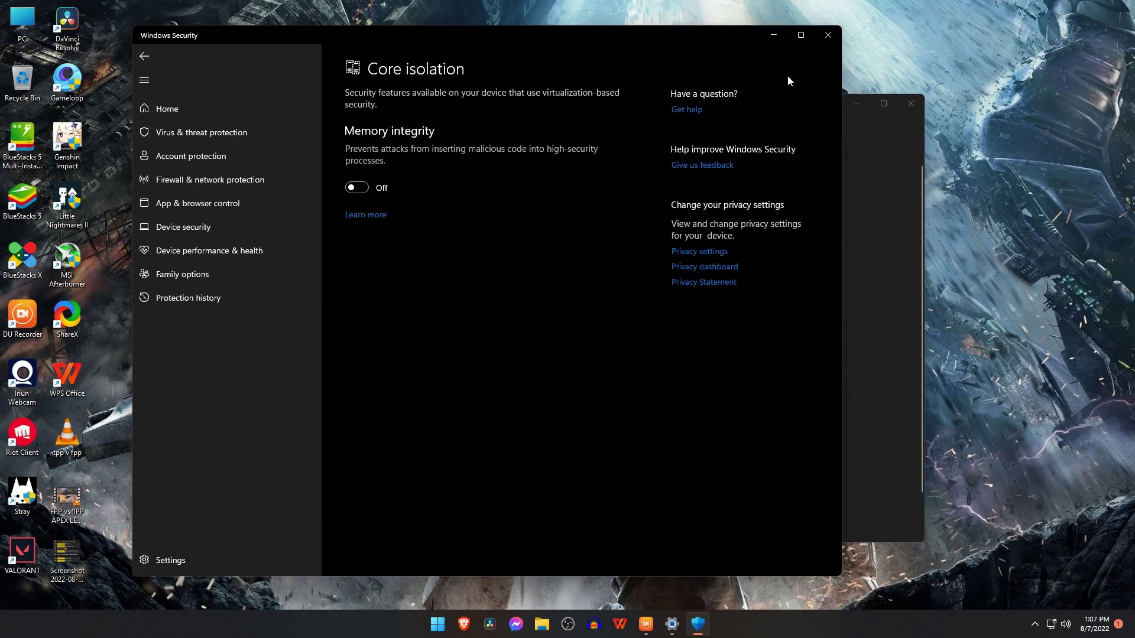
{"action": "left_click", "coordinate": [826, 35]}
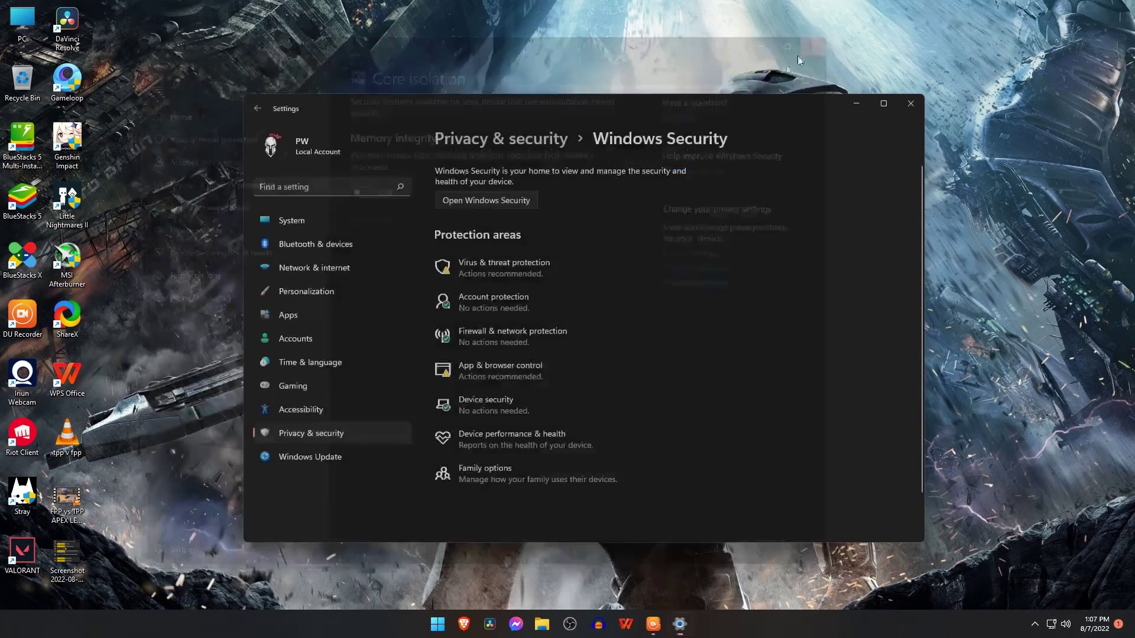
- Close the Settings window, returning to the empty desktop
{"action": "left_click", "coordinate": [912, 104]}
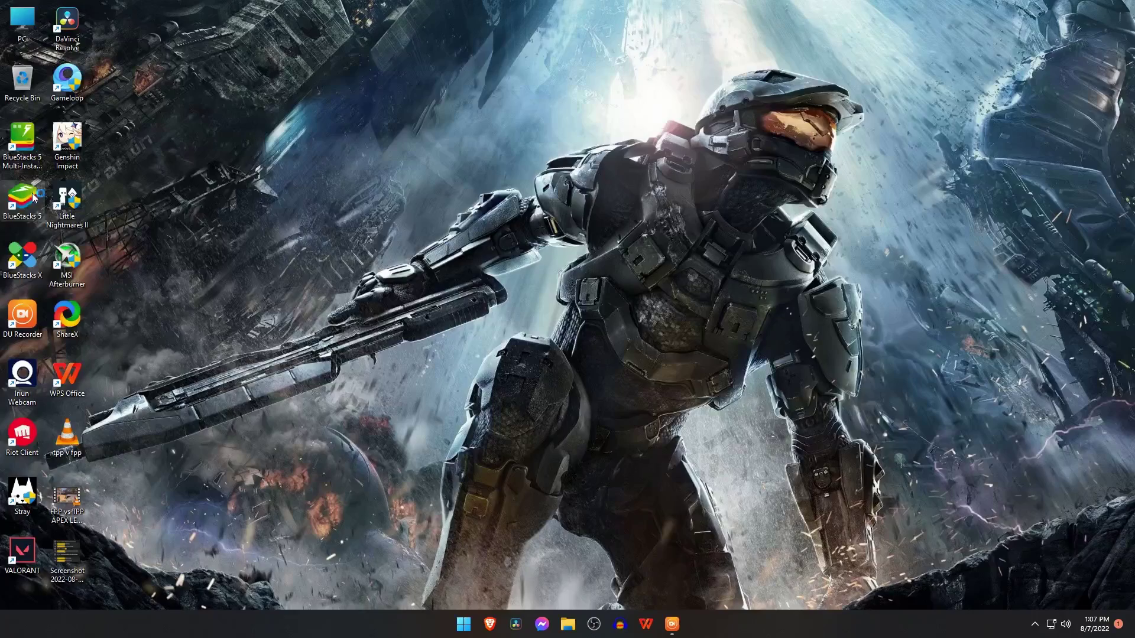